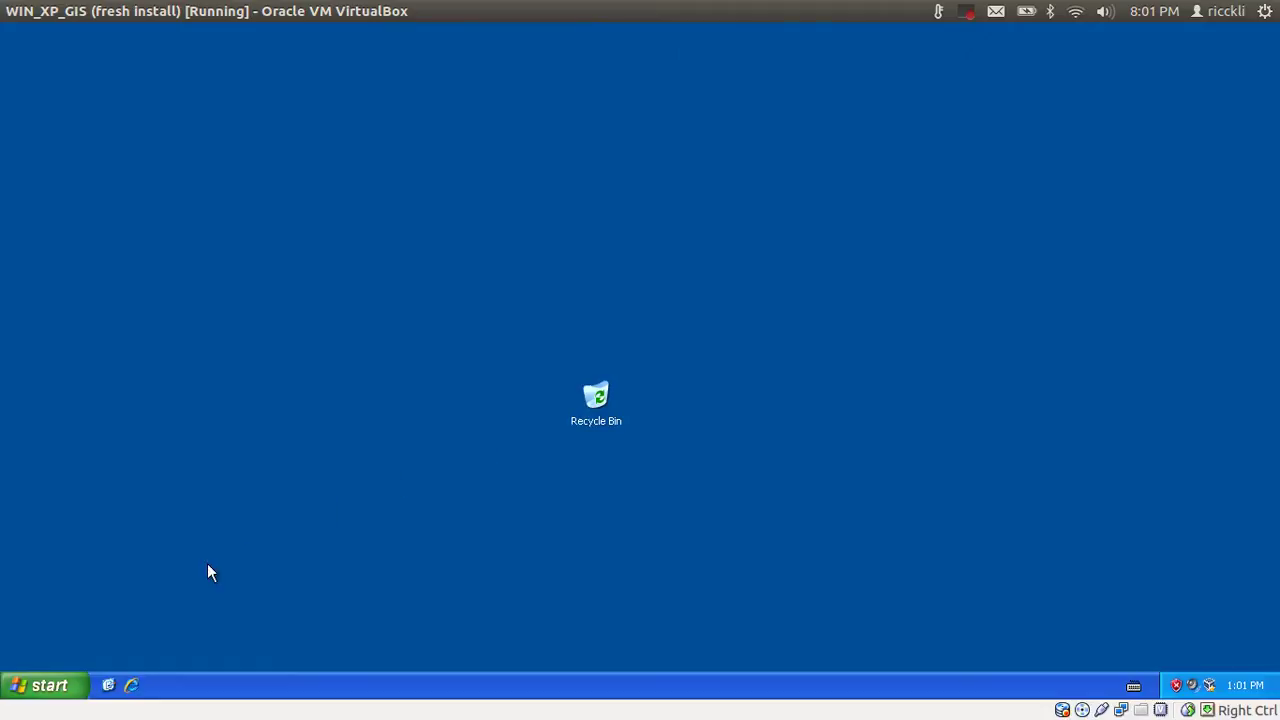
Launch Internet Explorer from the taskbar
click(27, 686)
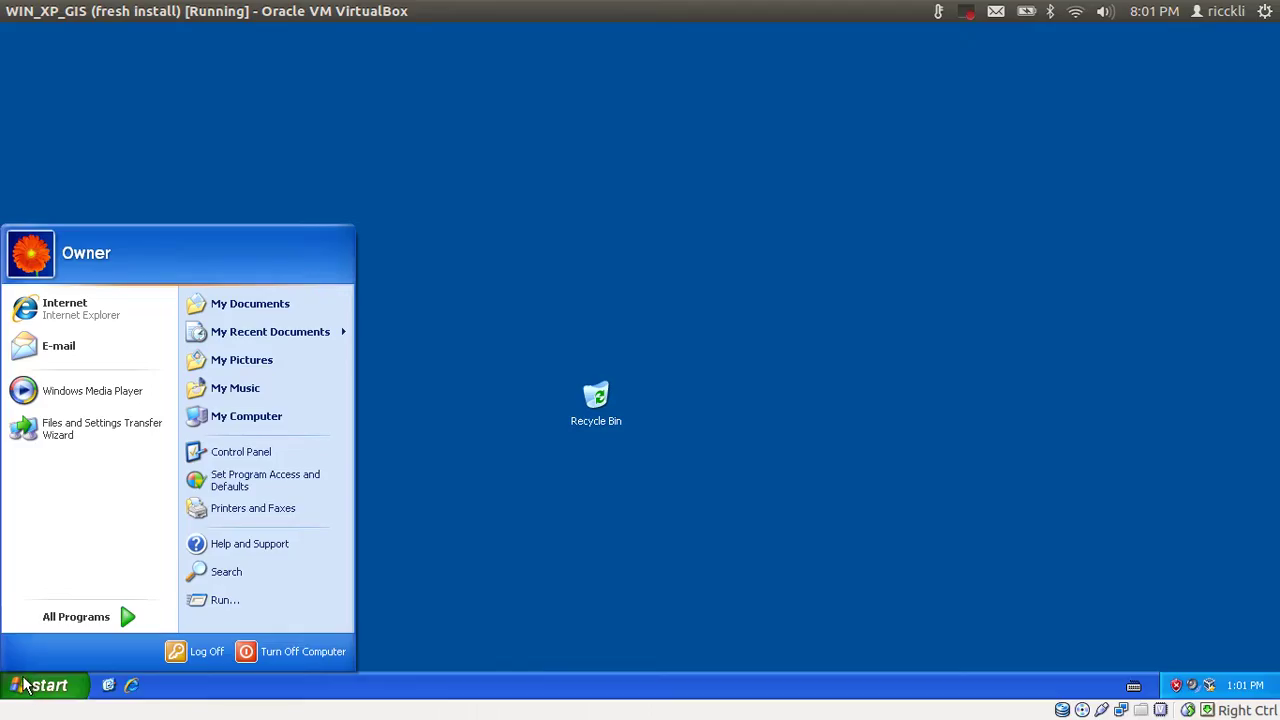
click(426, 494)
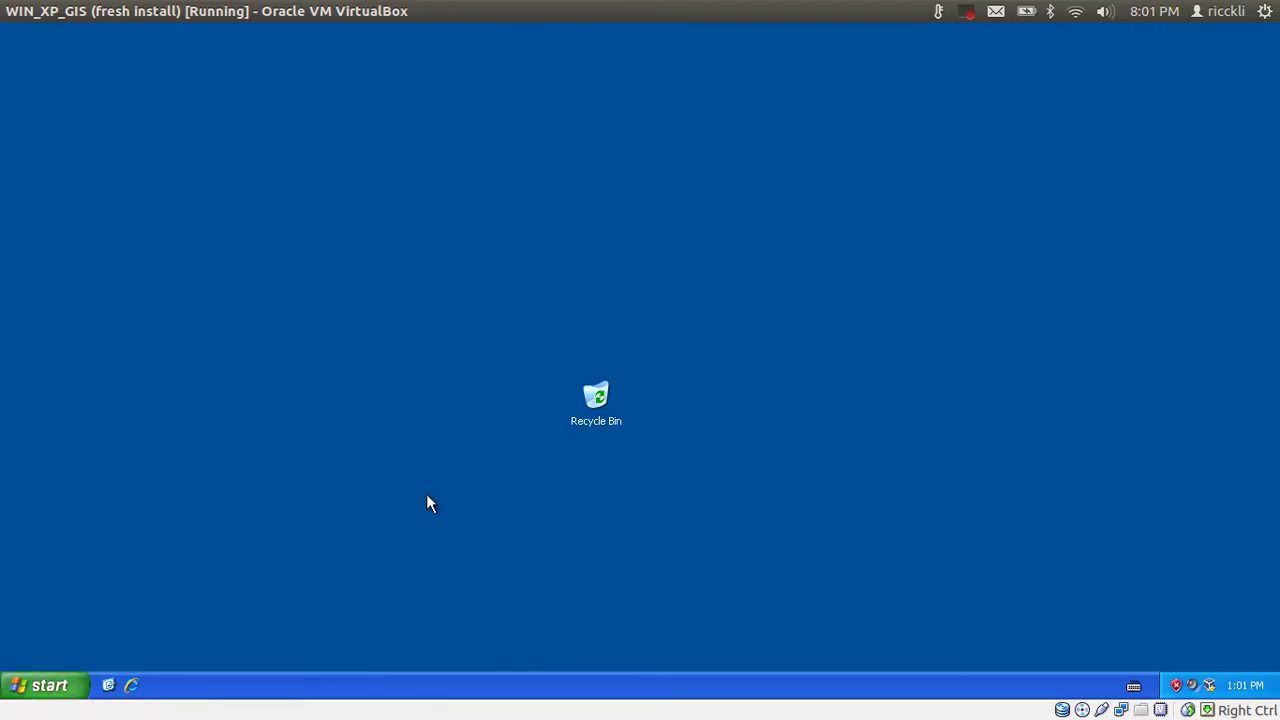
click(131, 686)
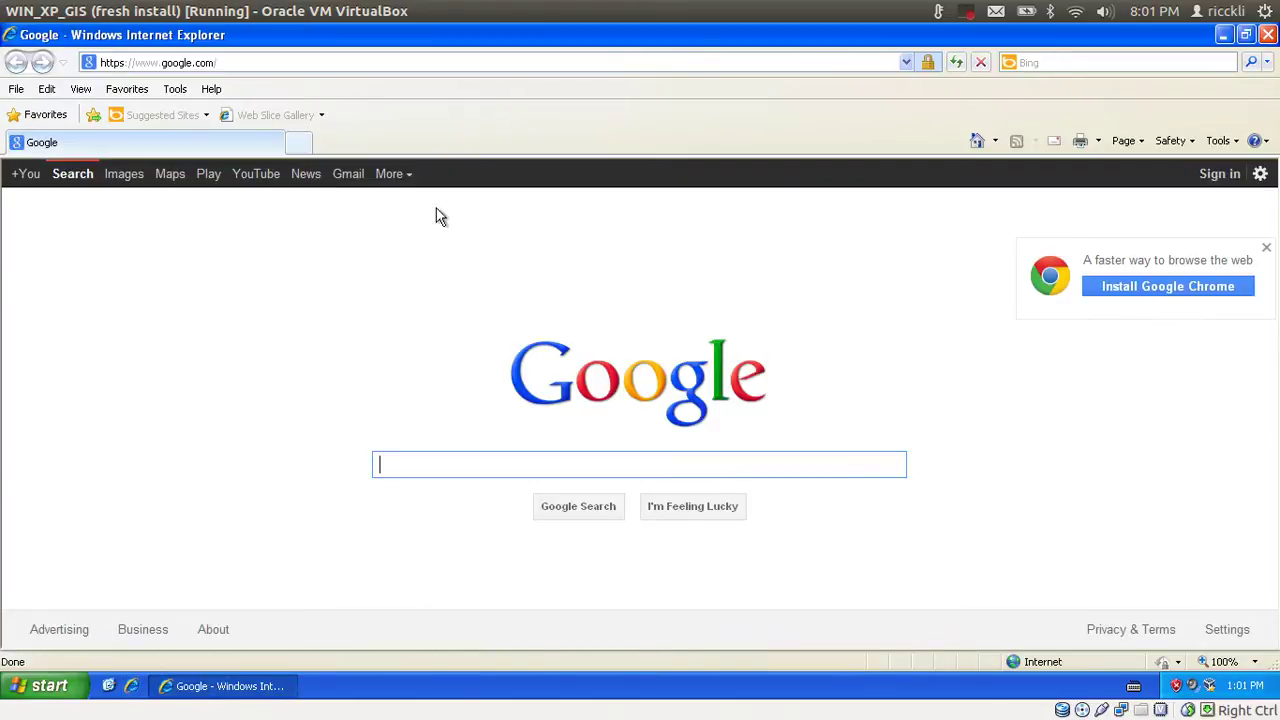
Google 'osgeo4w' and open the OSGeo4W wiki page from the results
click(303, 64)
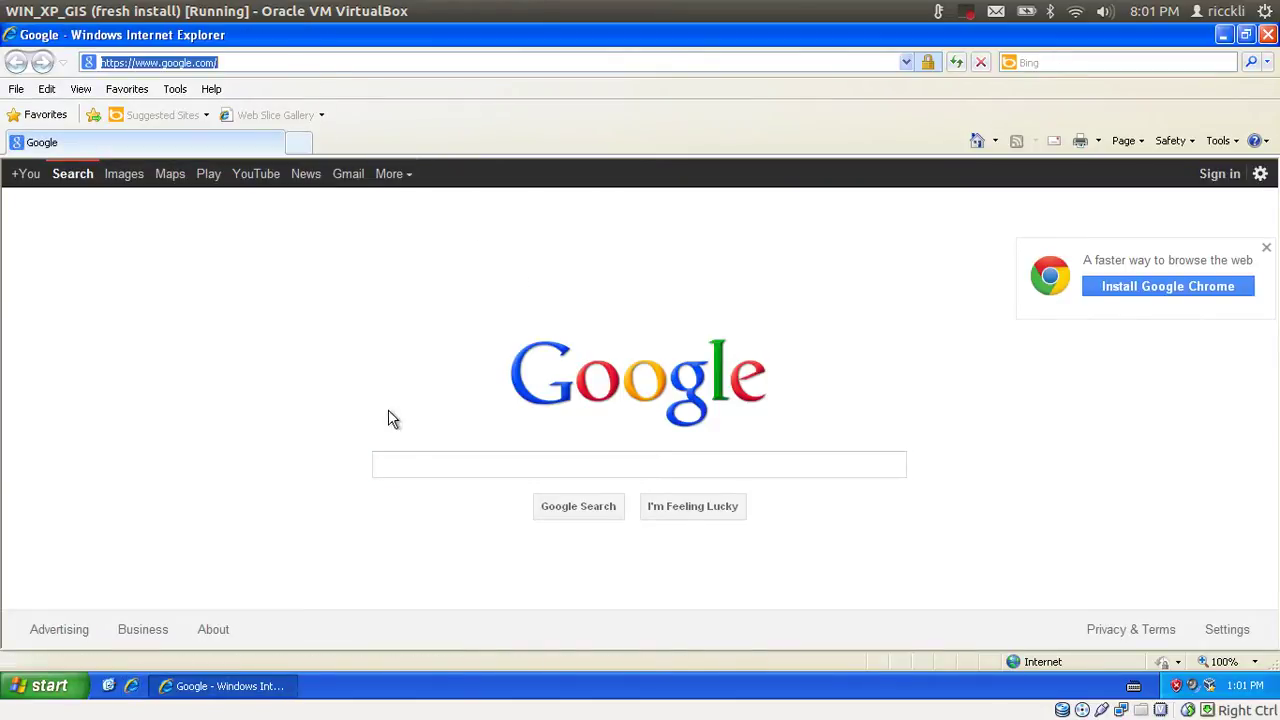
click(417, 467)
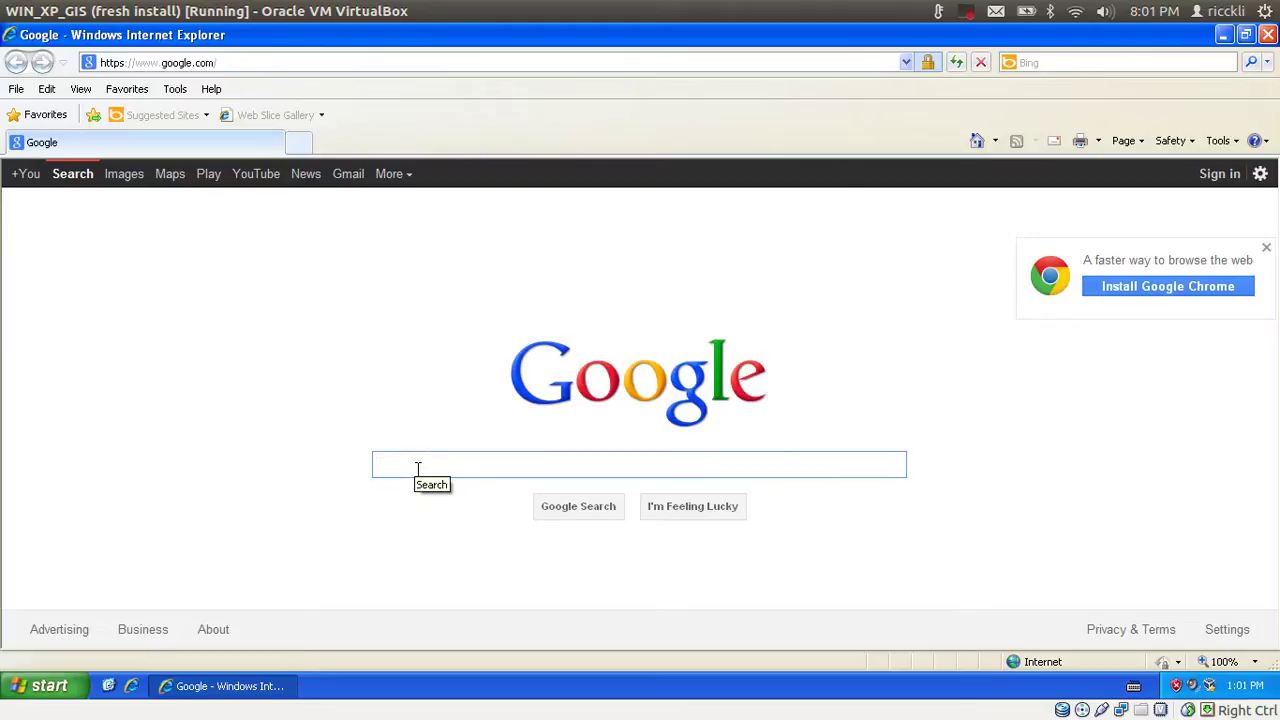
text(osgeo)
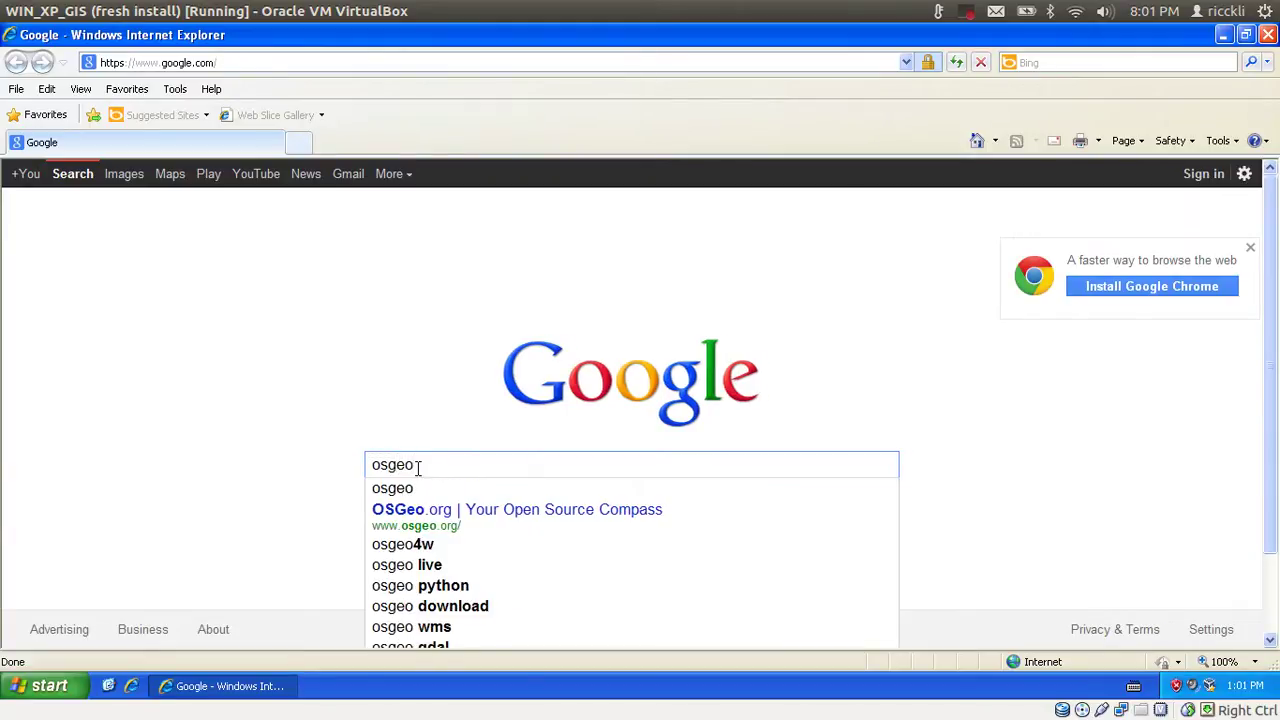
text(4j)
key(BackSpace)
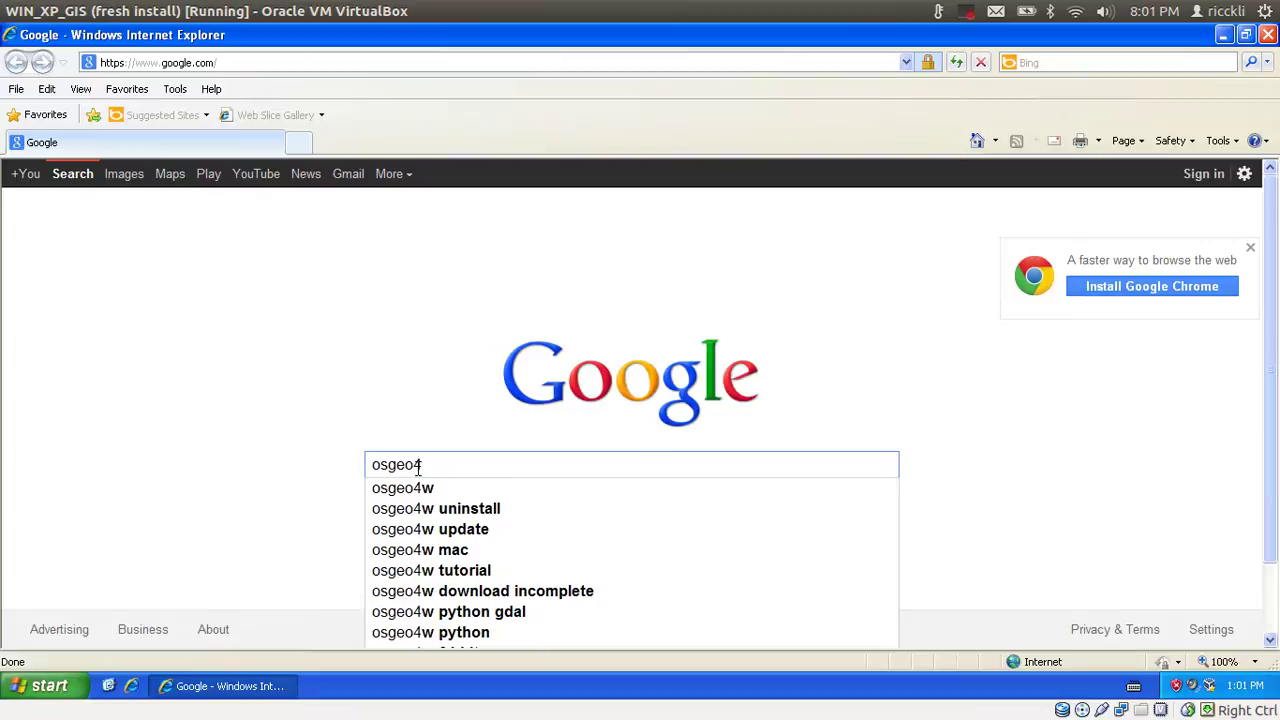
text(w)
key(Return)
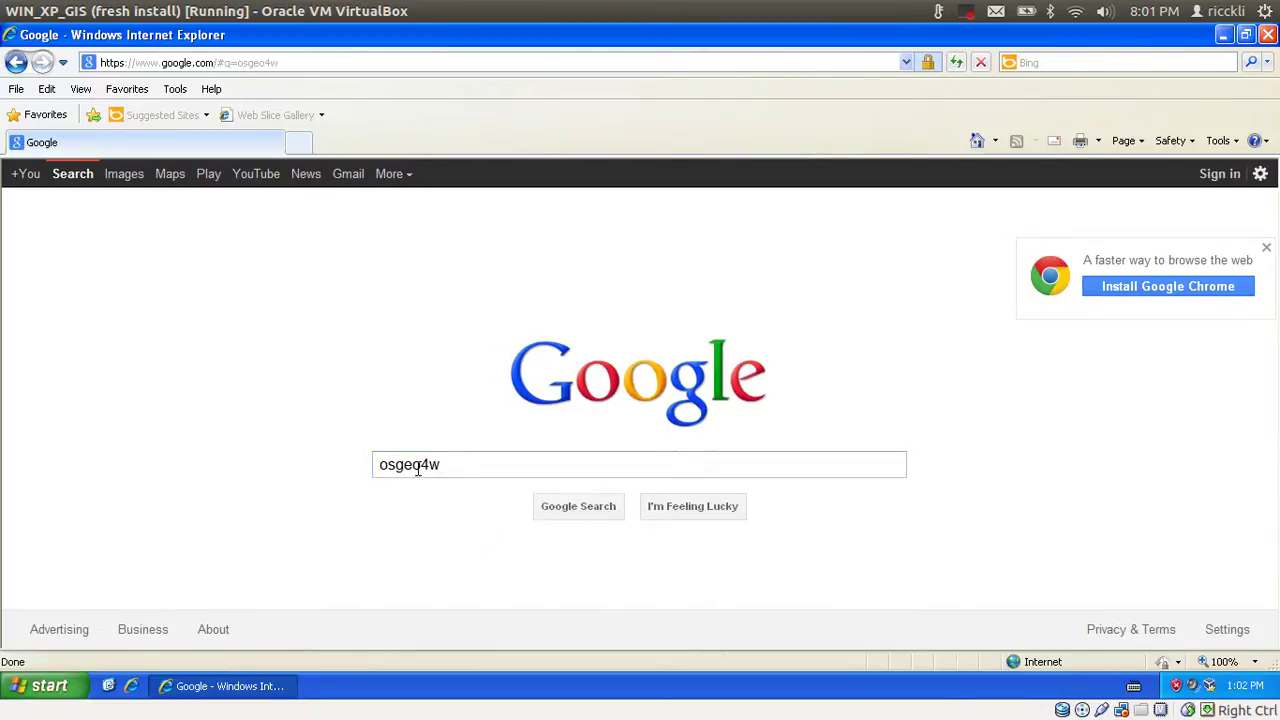
click(162, 346)
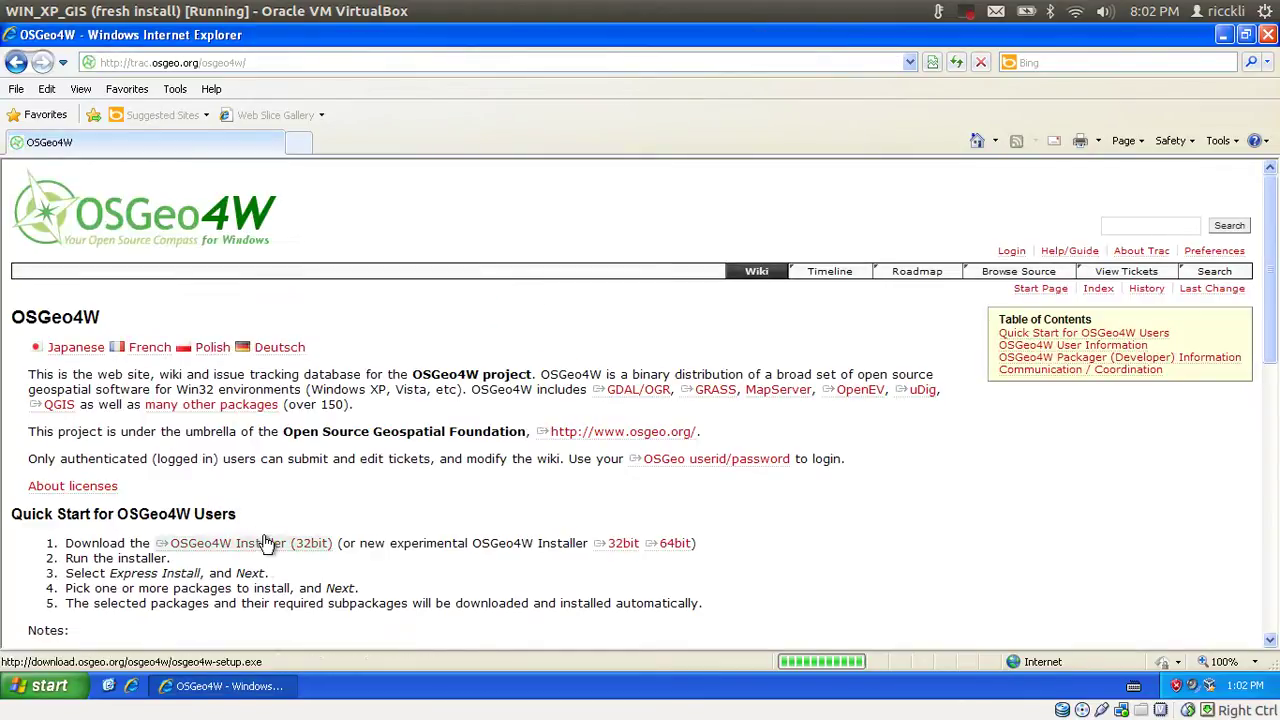
Download the 32-bit OSGeo4W installer, osgeo4w-setup.exe
click(272, 546)
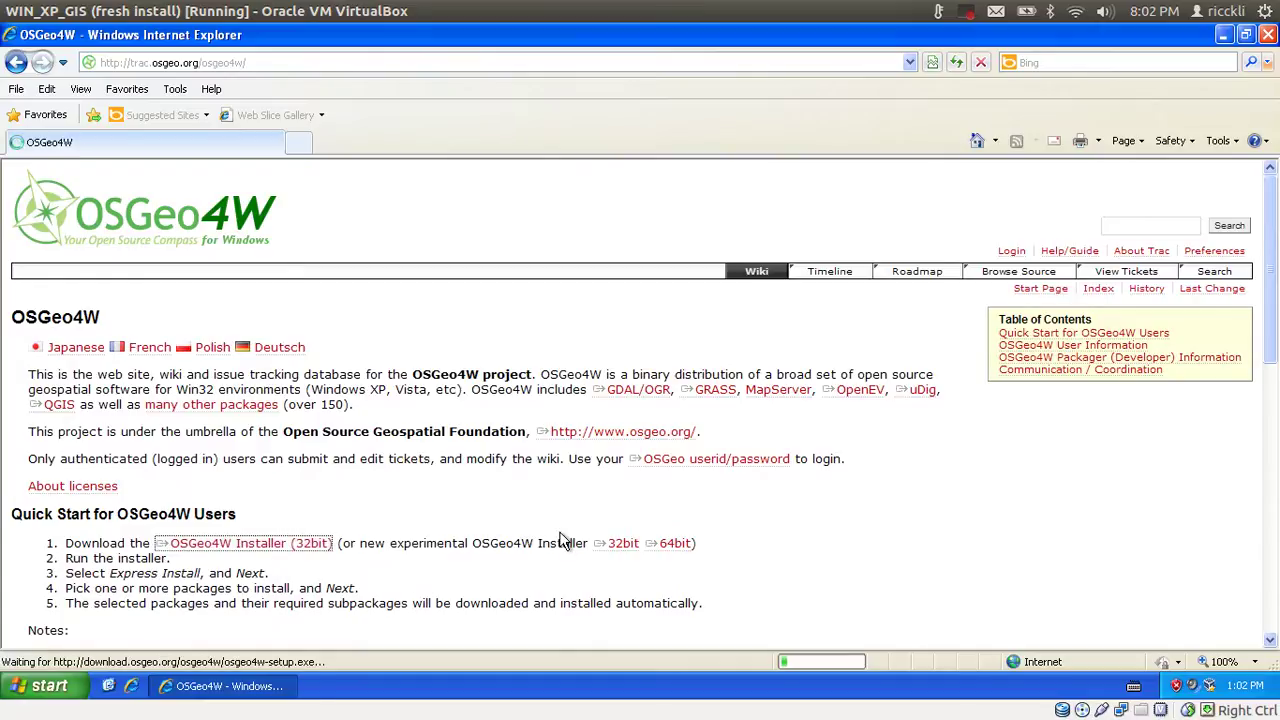
click(607, 372)
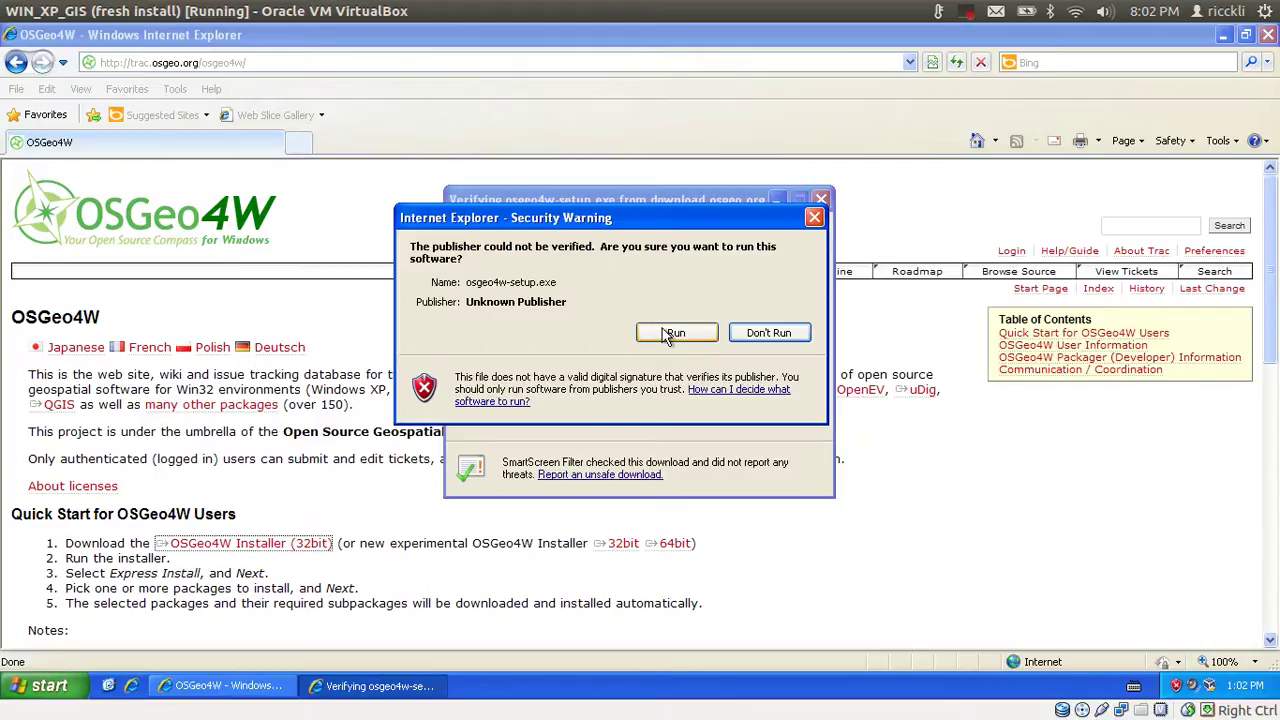
Run osgeo4w-setup.exe and start an Express Desktop Install without uDig and OpenEV
click(668, 336)
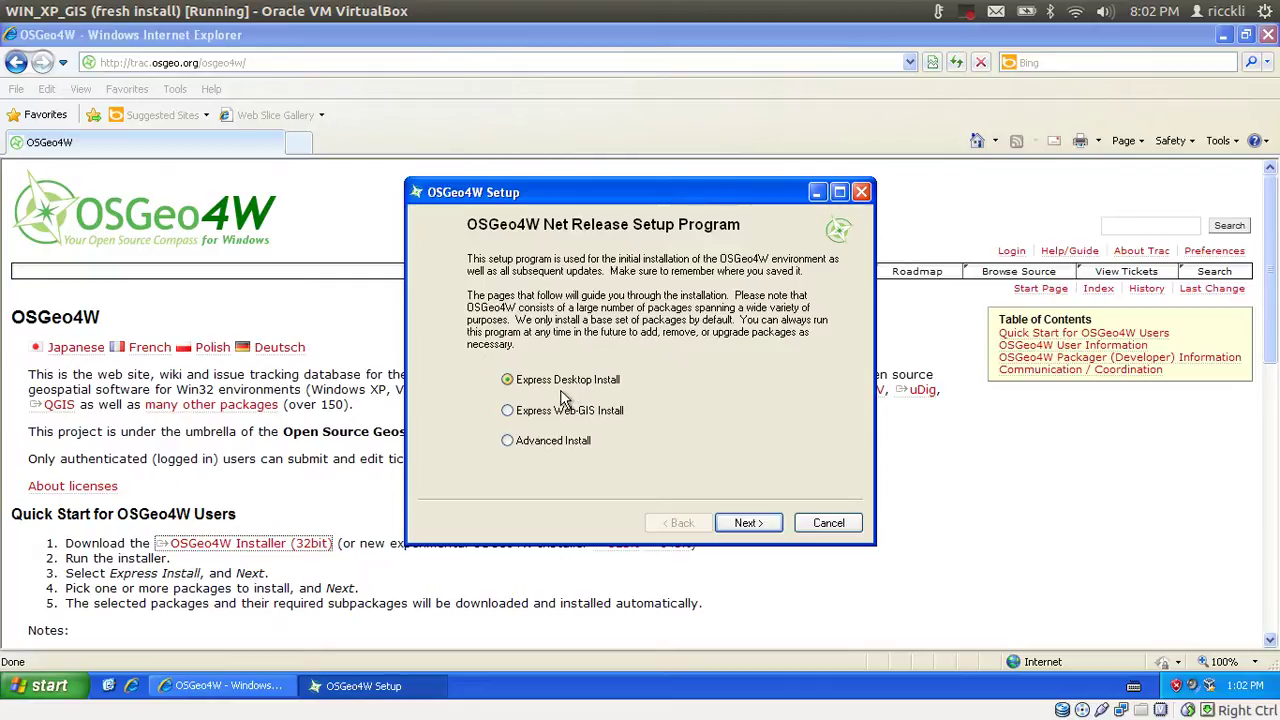
click(740, 520)
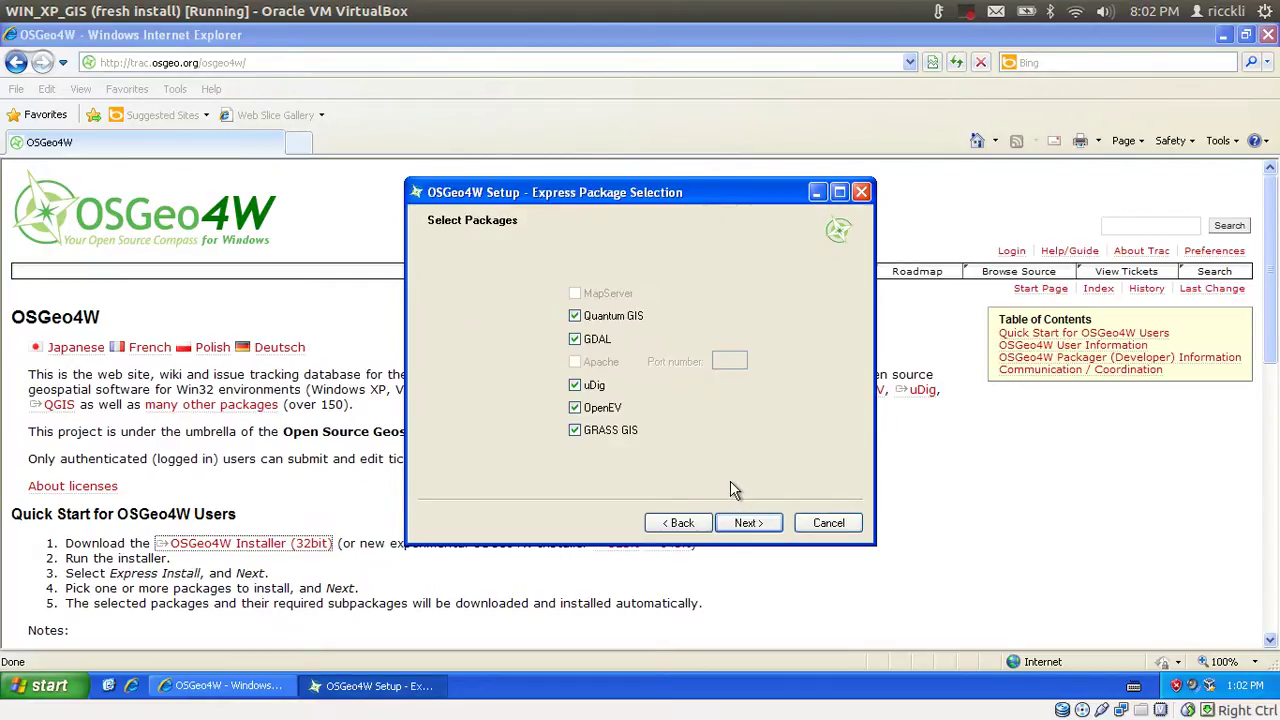
click(575, 385)
click(576, 410)
click(748, 524)
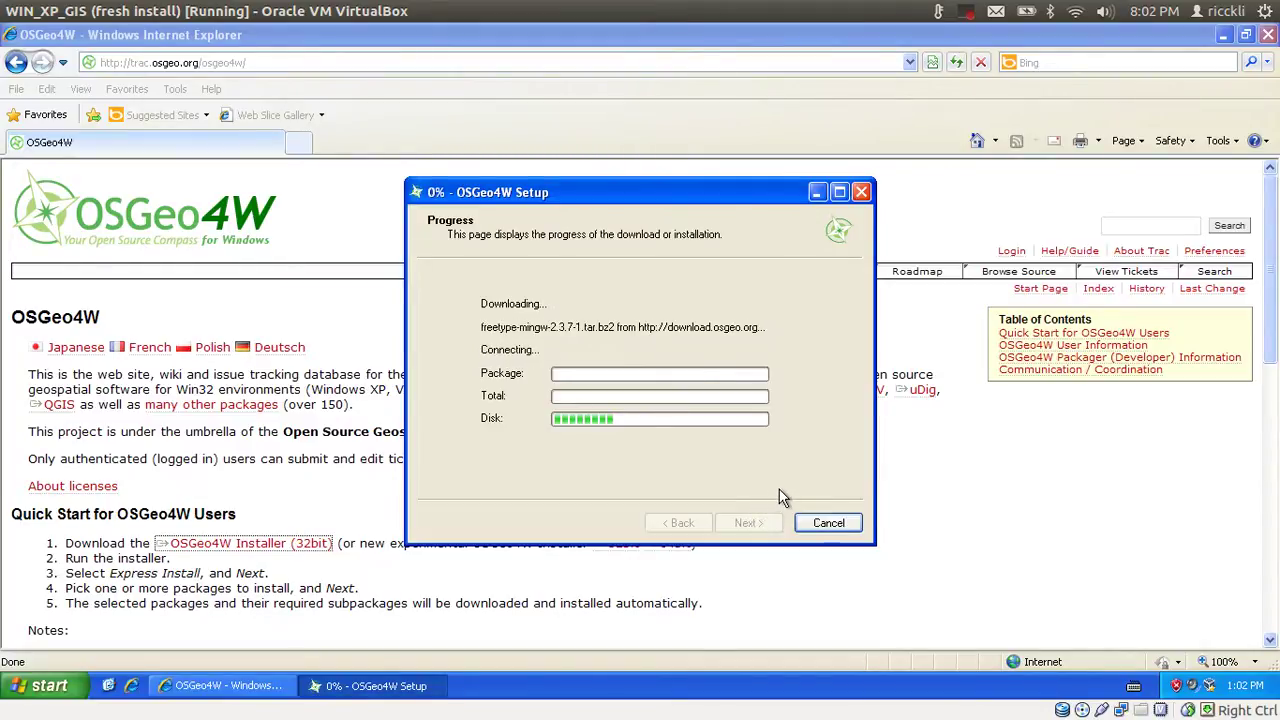
Clear Internet Explorer away so the OSGeo4W installation progress dialog shows
click(966, 12)
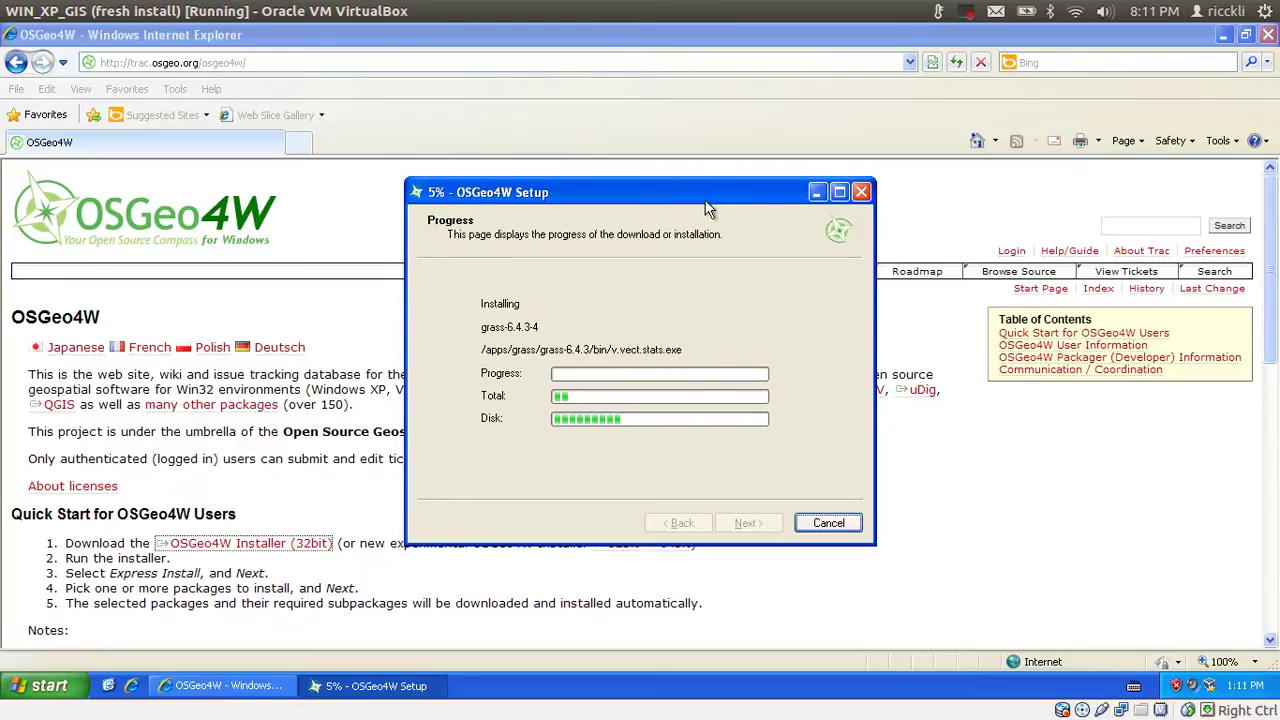
click(1222, 35)
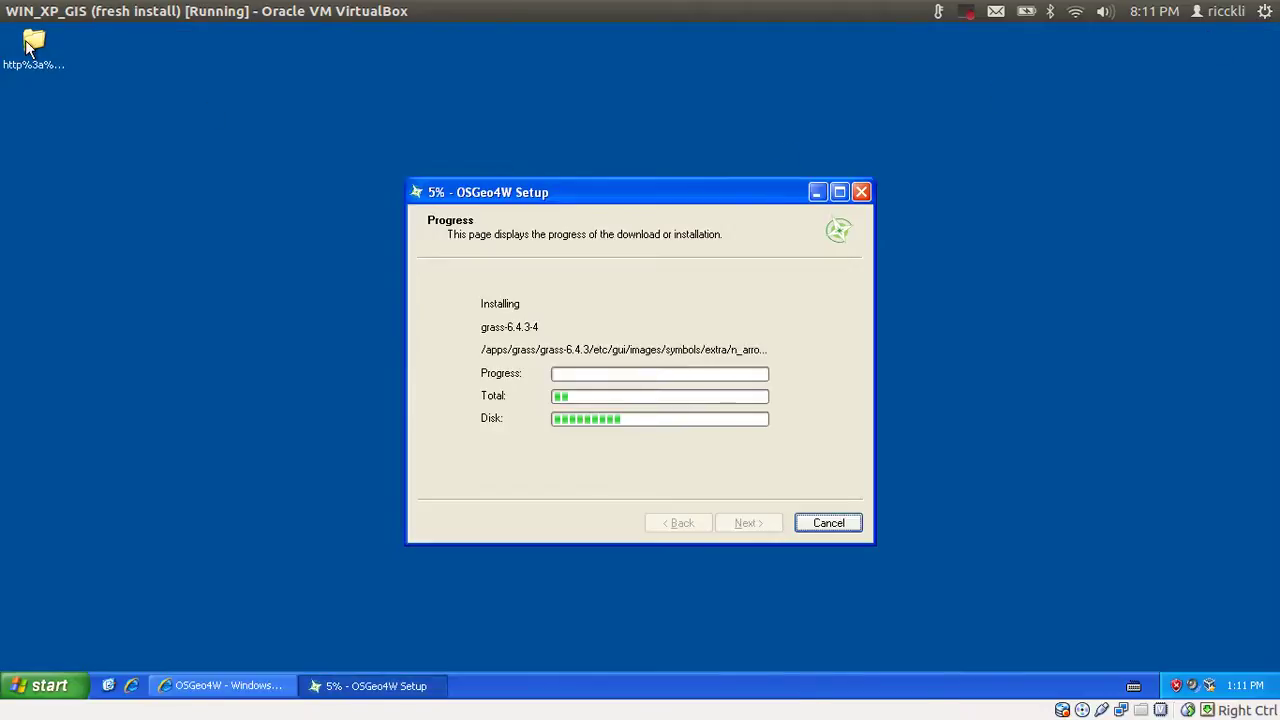
double_click(30, 45)
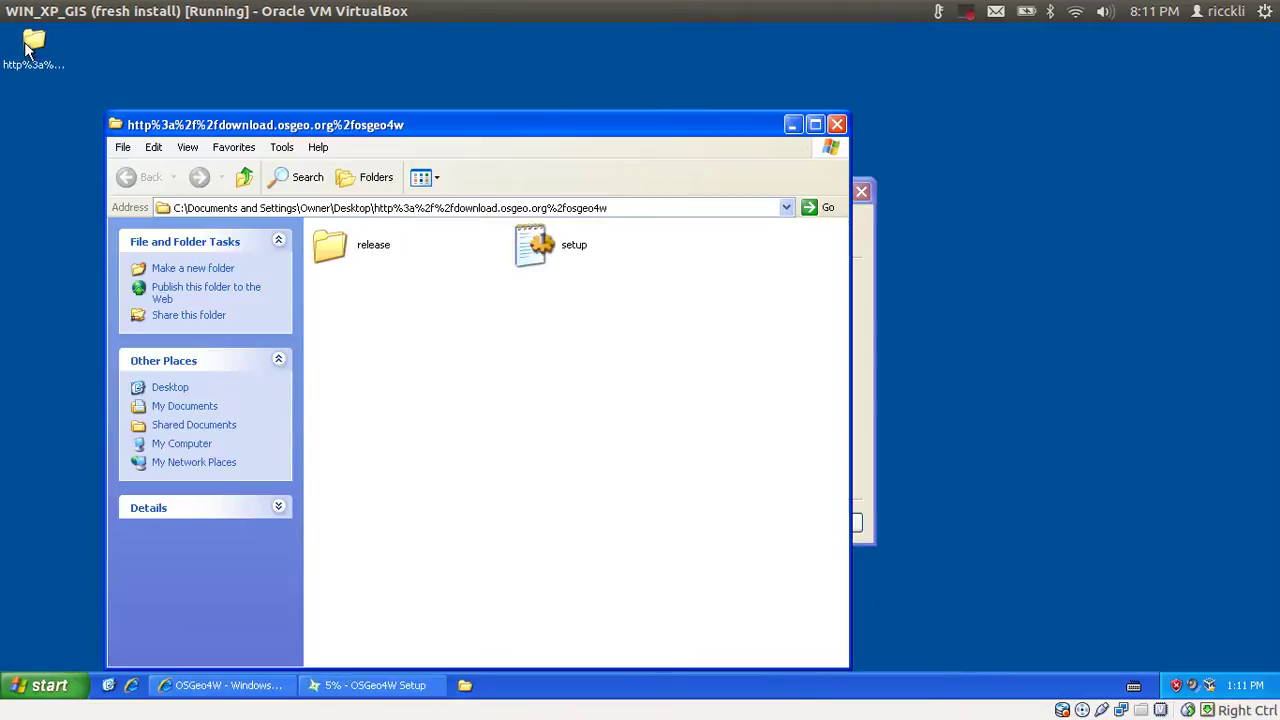
double_click(328, 238)
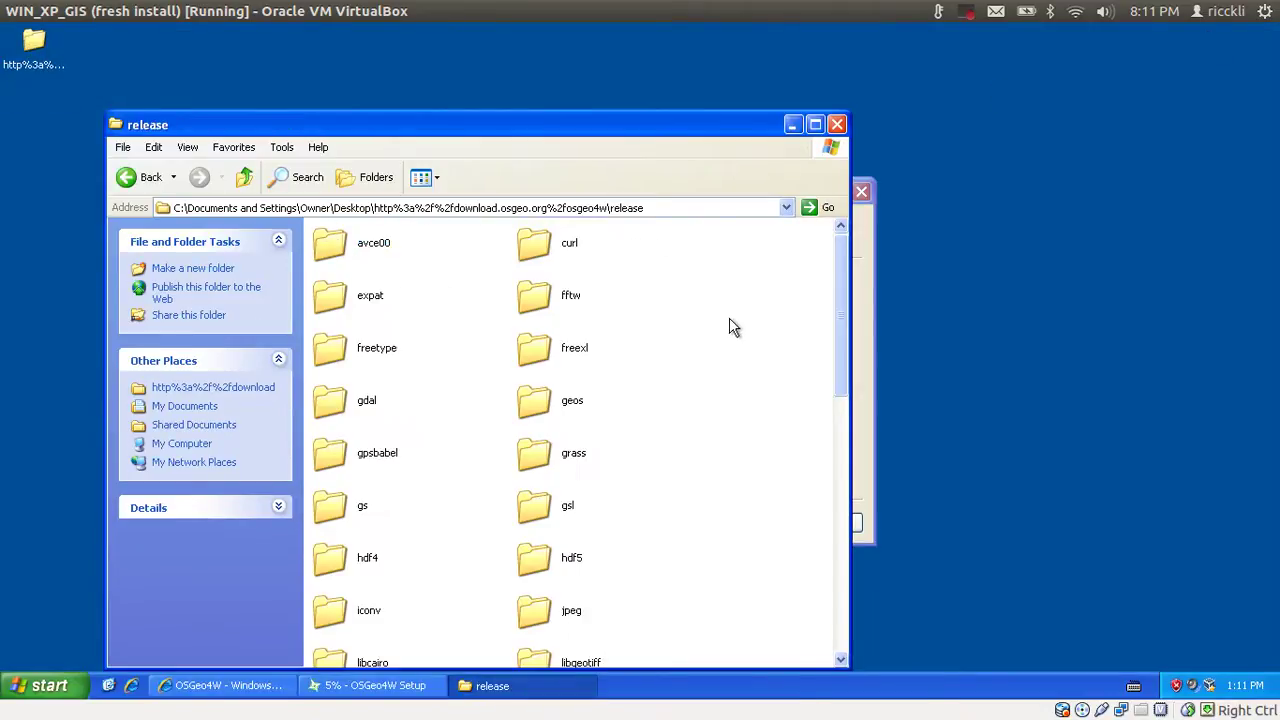
scroll(731, 330, down, 5)
scroll(731, 331, down, 4)
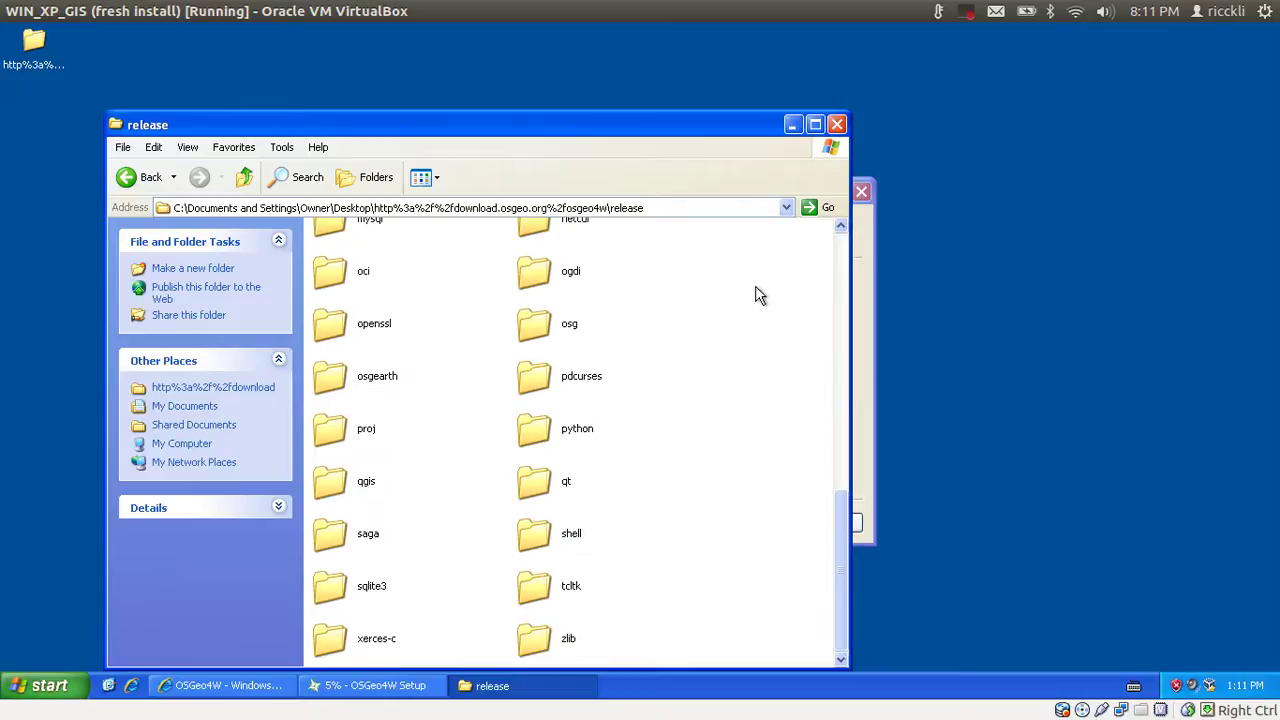
click(836, 125)
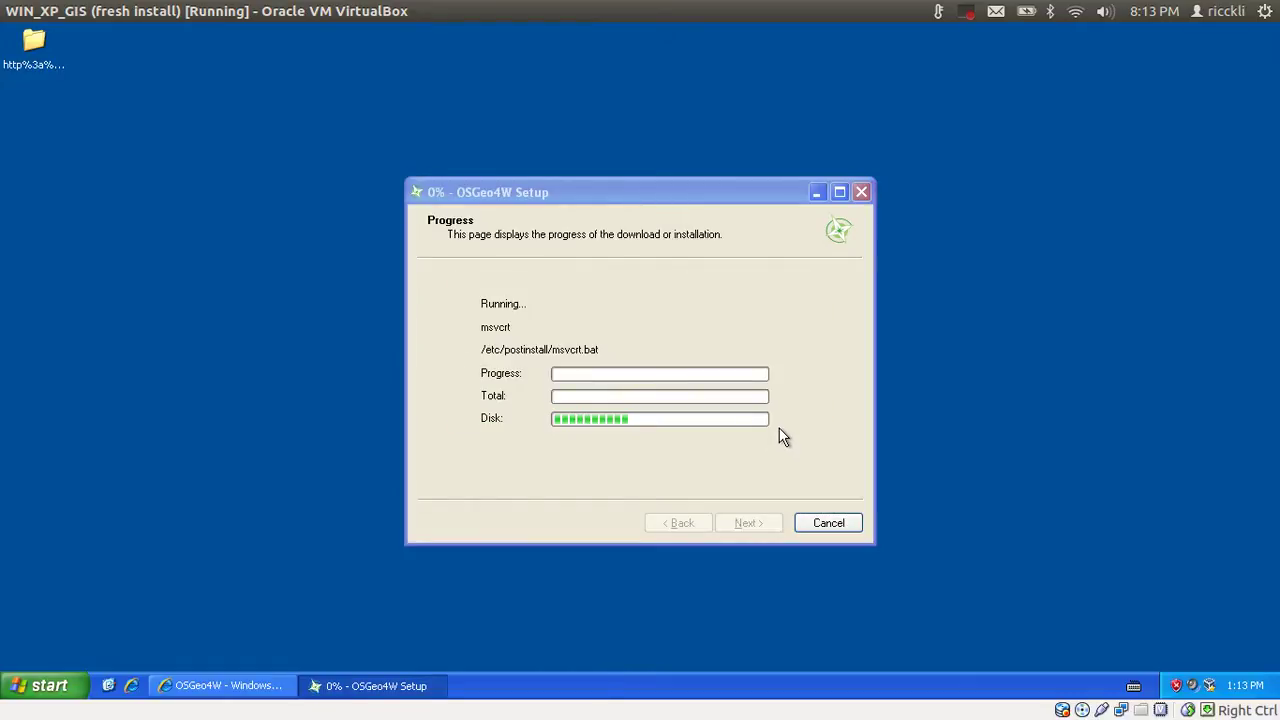
Move the reboot notice aside and acknowledge it with OK
click(778, 425)
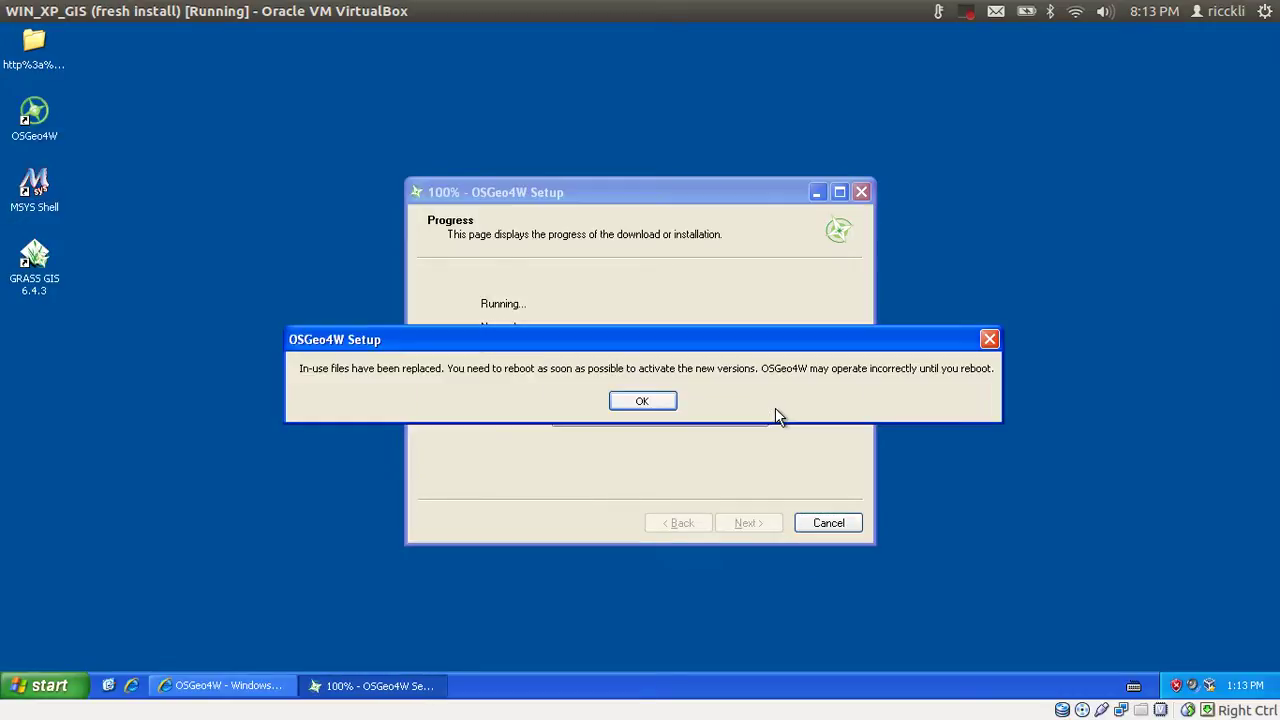
mouse_move(680, 352)
mouse_down()
mouse_move(633, 103)
mouse_move(554, 101)
mouse_up()
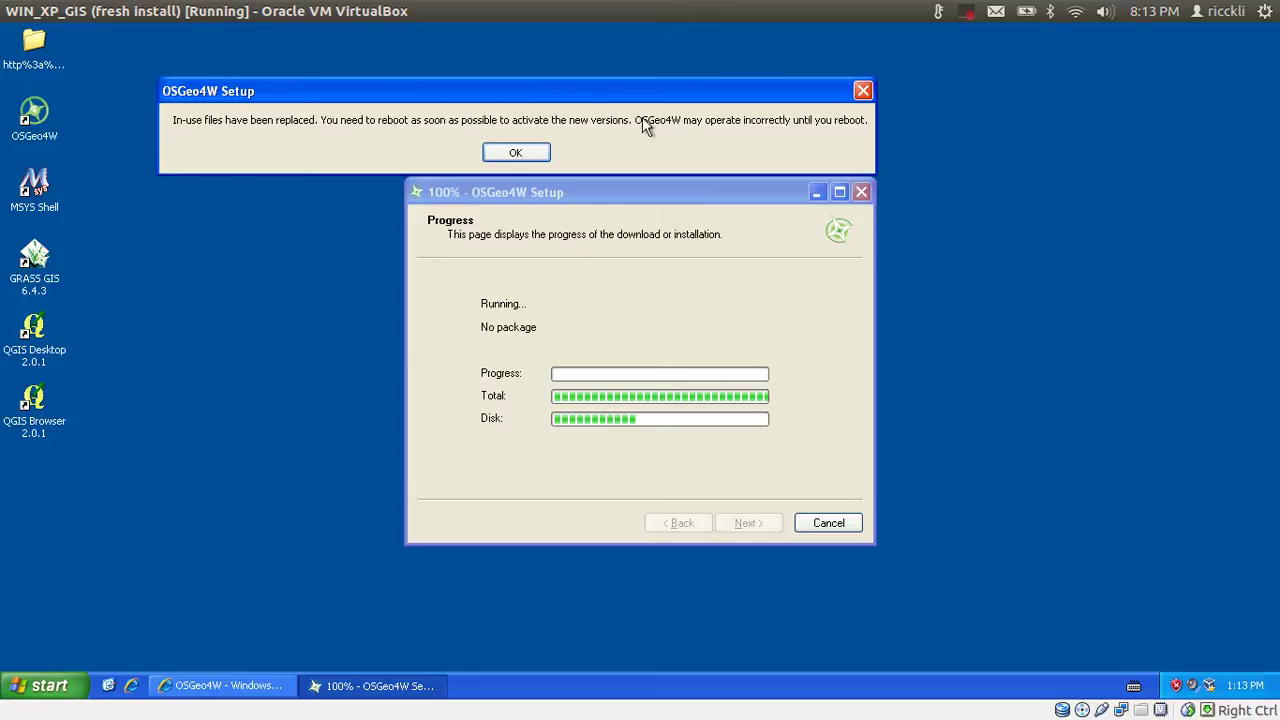
click(502, 152)
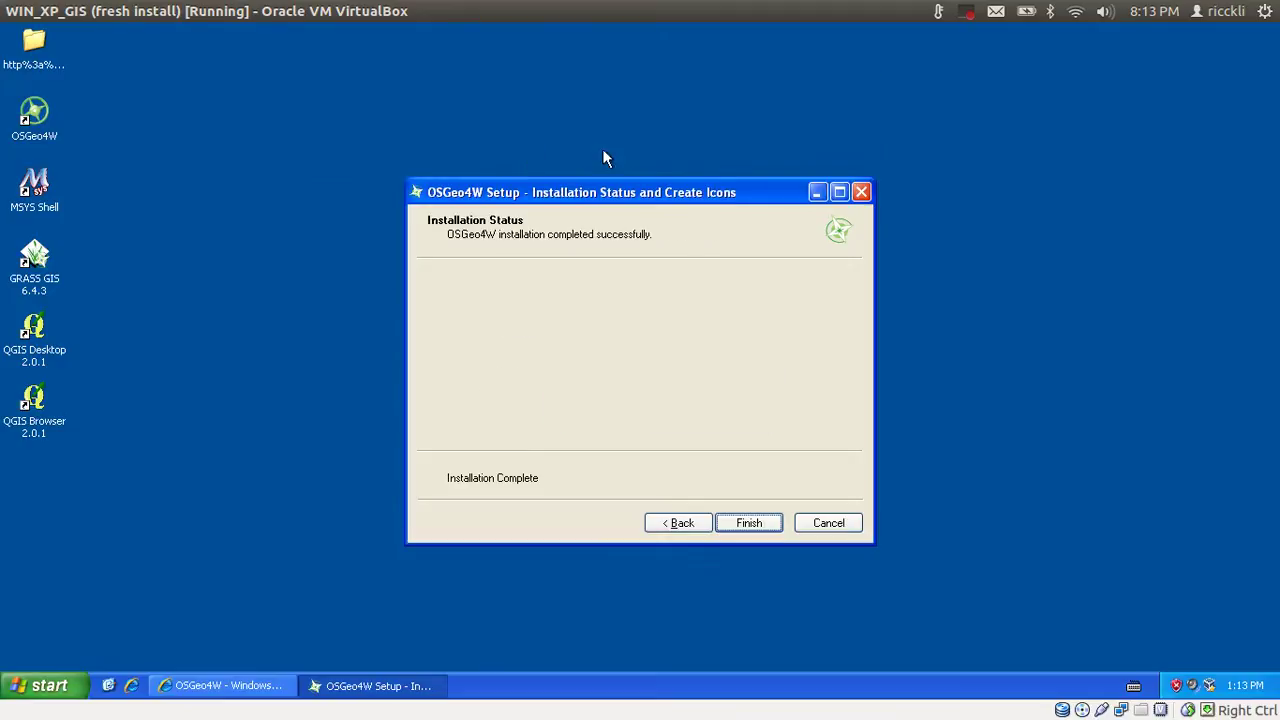
Finish the installer, launch QGIS Desktop 2.0.1, dismiss the tips and reposition its window
click(740, 523)
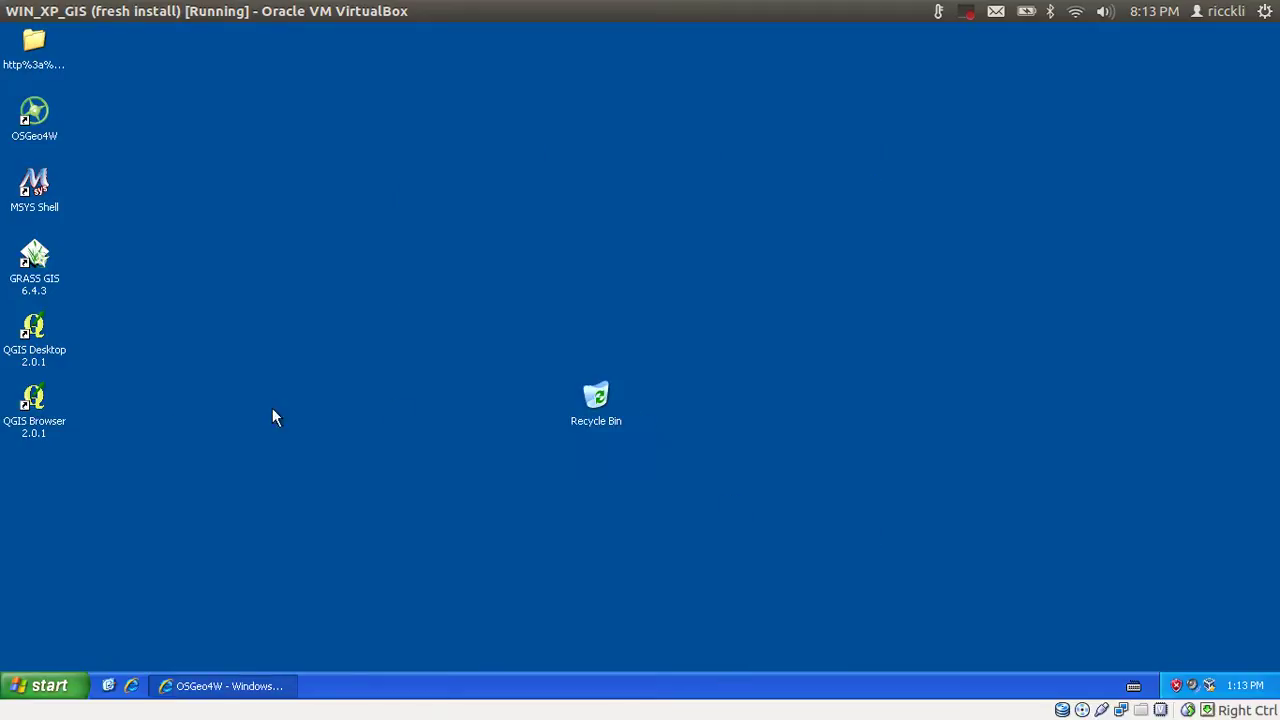
double_click(32, 338)
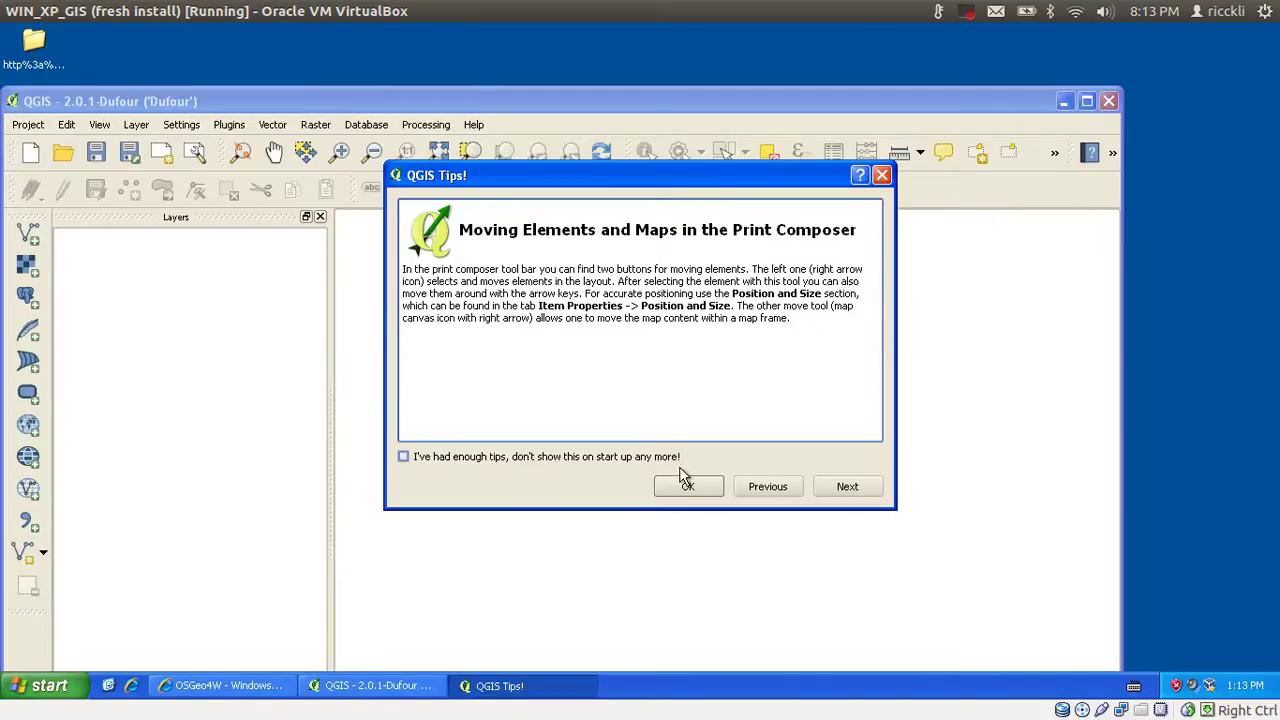
click(681, 476)
drag(761, 101, 818, 46)
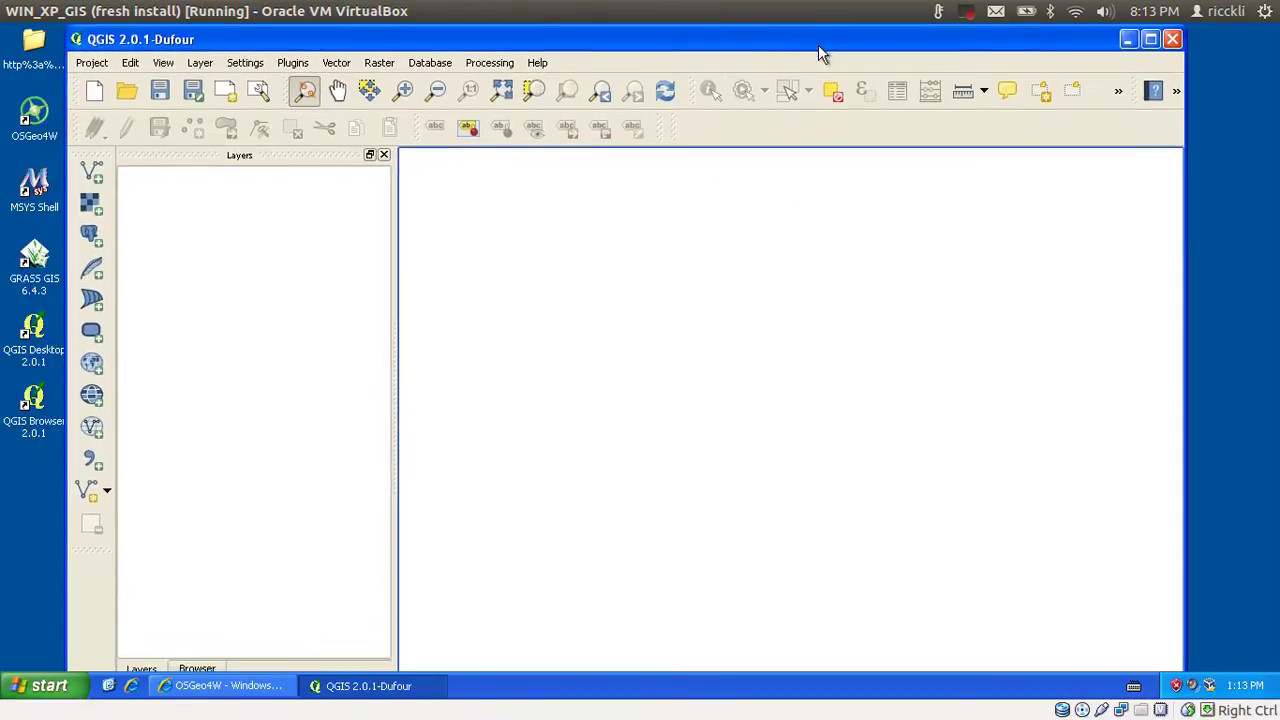